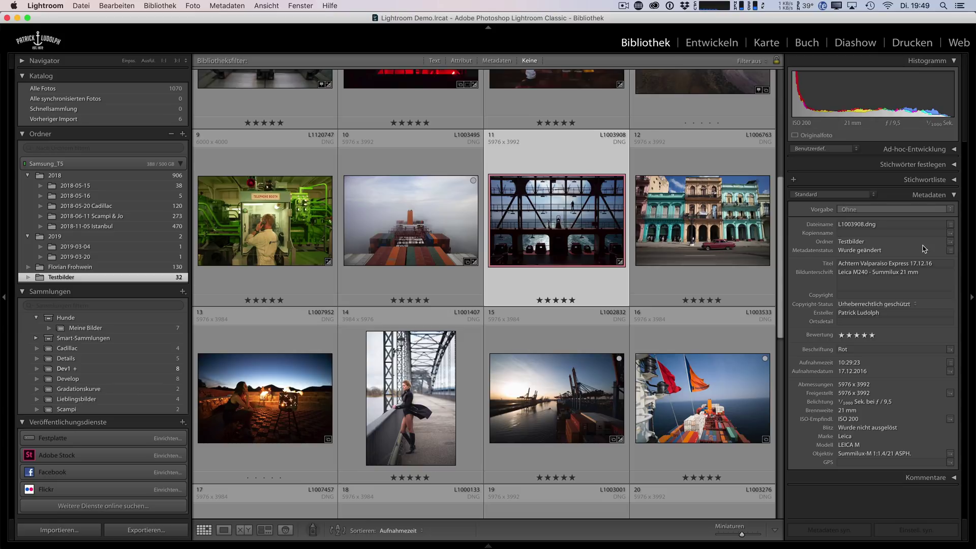
Switch the selected ship-deck photo into the Develop module with D.
key("d")
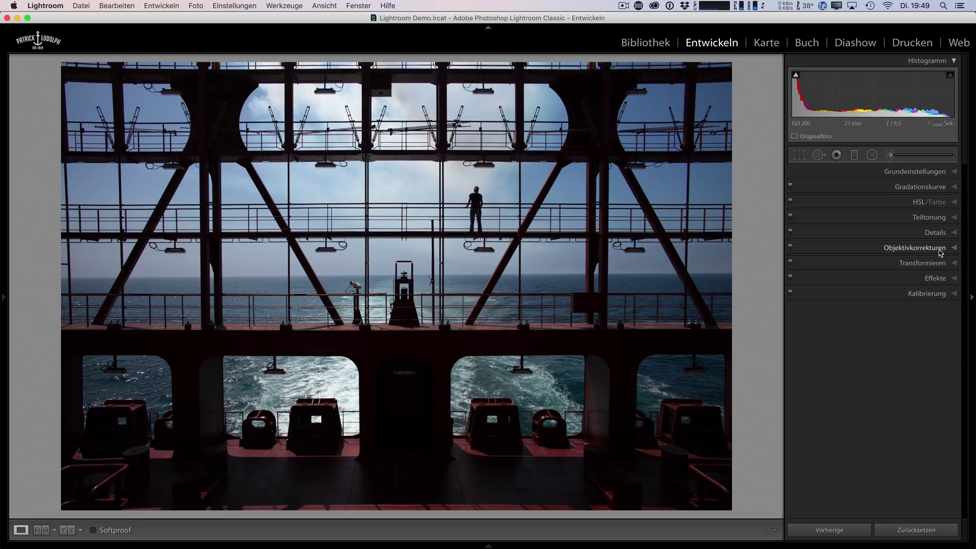
Expand the Objektivkorrekturen (Lens Corrections) panel for the ship-deck photo.
left_click(922, 248)
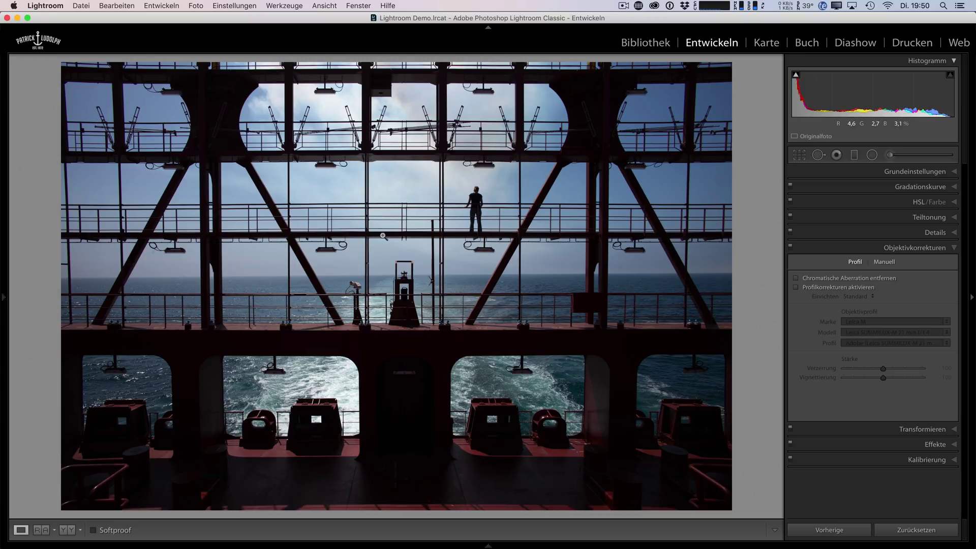
Enable profile corrections with the Leica M 21 mm lens profile and view the photo at 1:1.
left_click(827, 289)
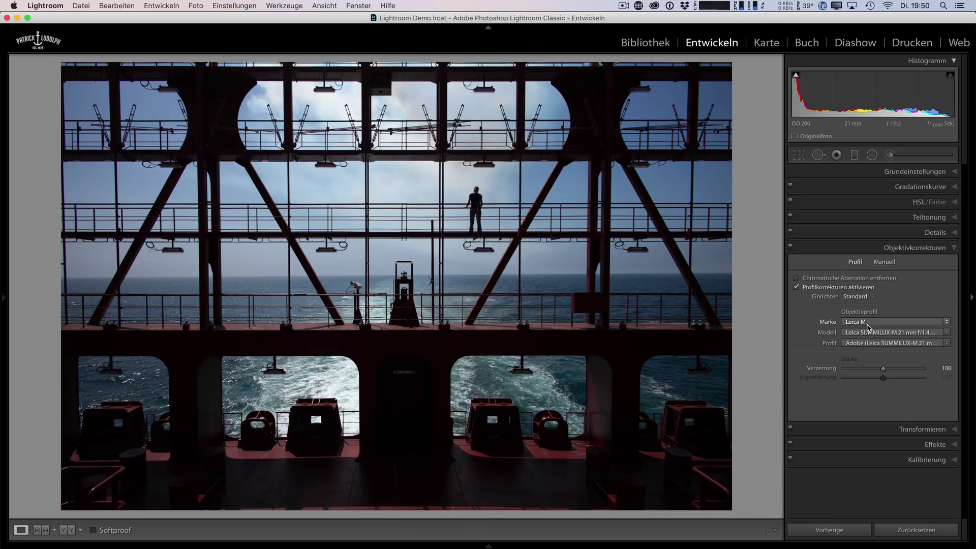
left_click(869, 327)
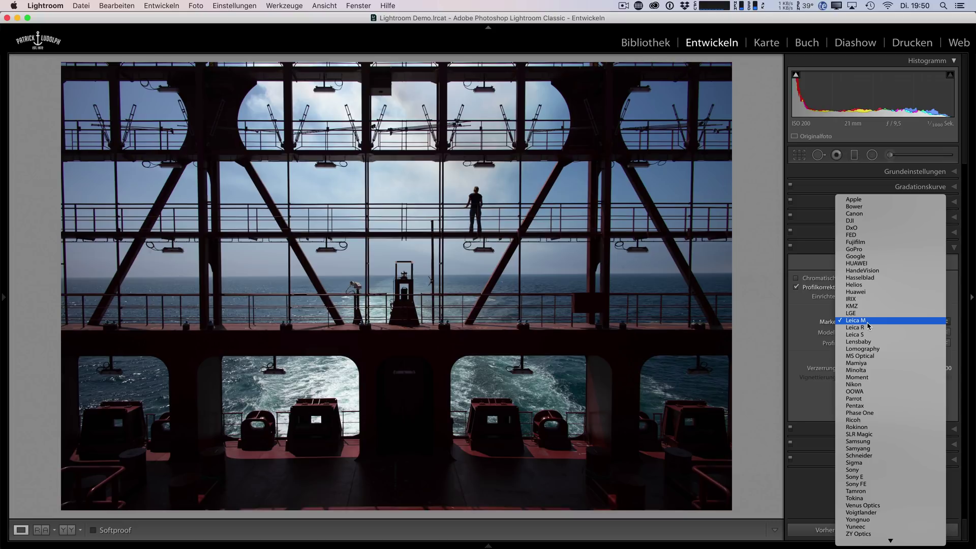
left_click(868, 321)
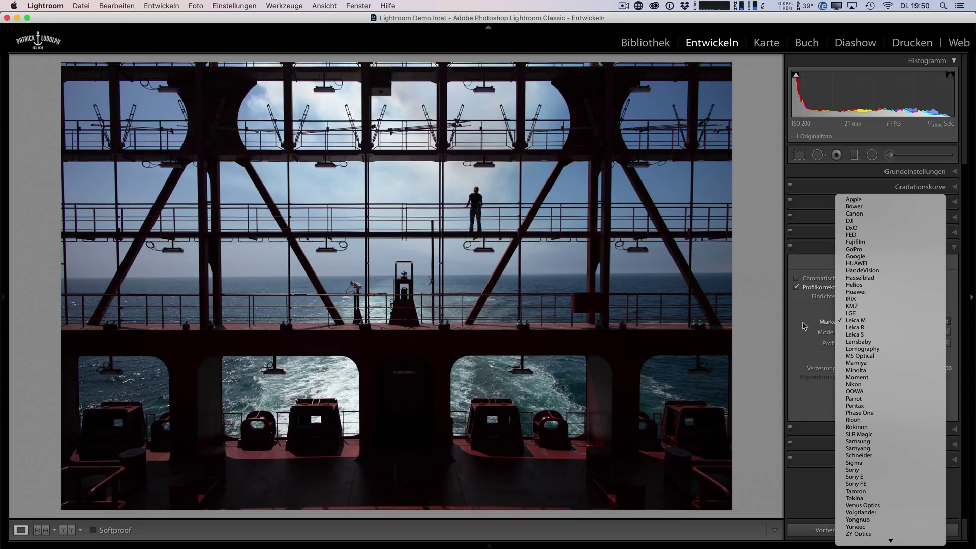
left_click(867, 326)
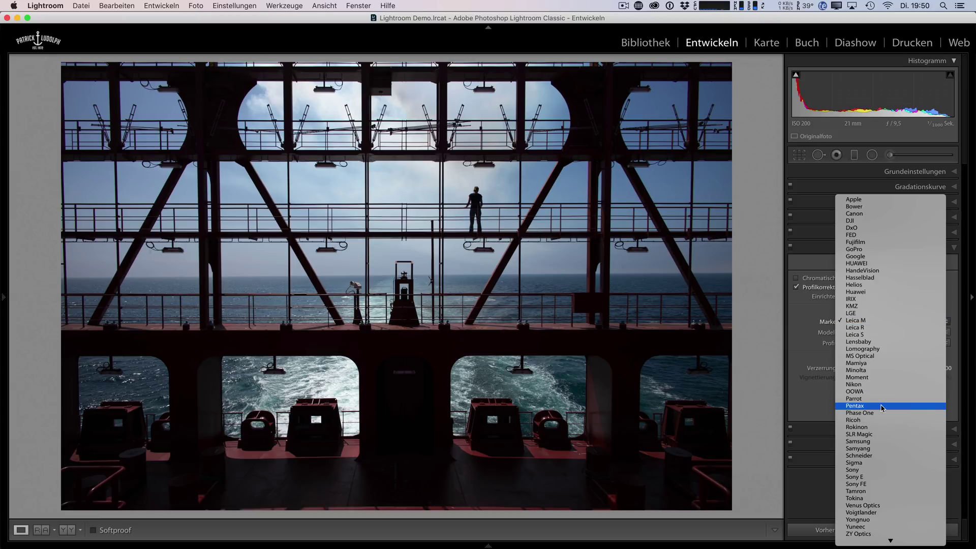
left_click(807, 331)
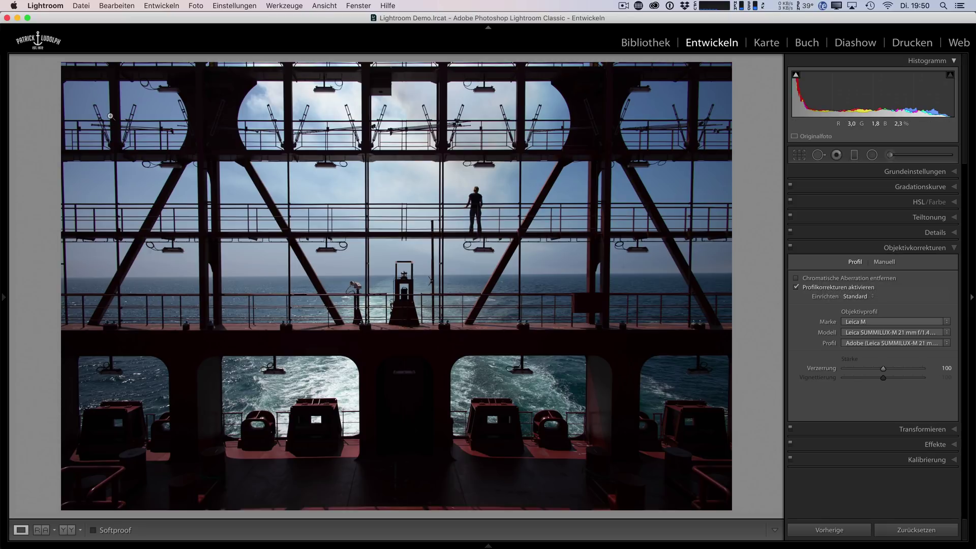
left_click(134, 146)
Inspect the upper-left steelwork edges closely and enable chromatic aberration removal.
left_click_drag(134, 147, 355, 283)
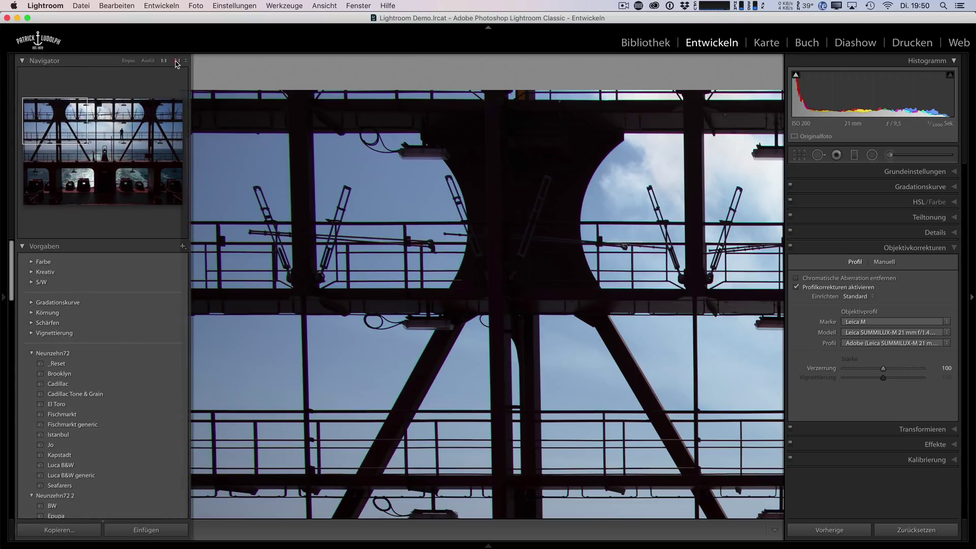
left_click(176, 61)
mouse_move(325, 219)
left_mouse_down()
mouse_move(639, 294)
mouse_move(516, 407)
mouse_move(462, 313)
mouse_move(475, 359)
left_mouse_up()
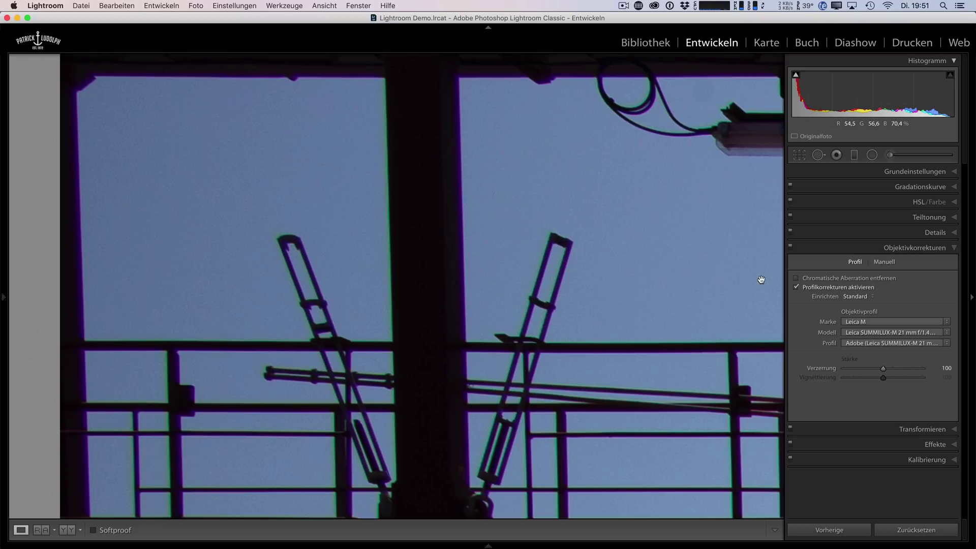
left_click(823, 278)
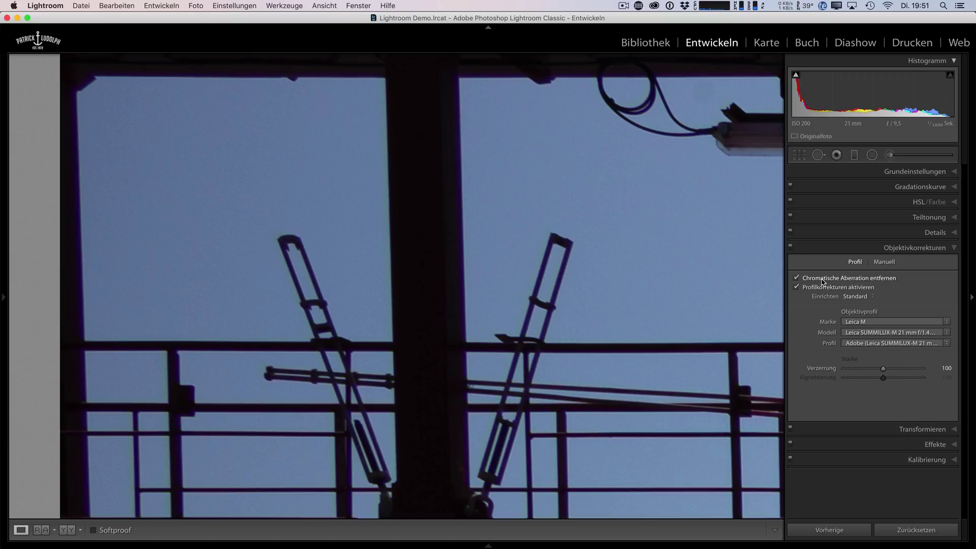
Try profile distortion at 106, then turn off profile and chromatic aberration corrections.
left_click(604, 307)
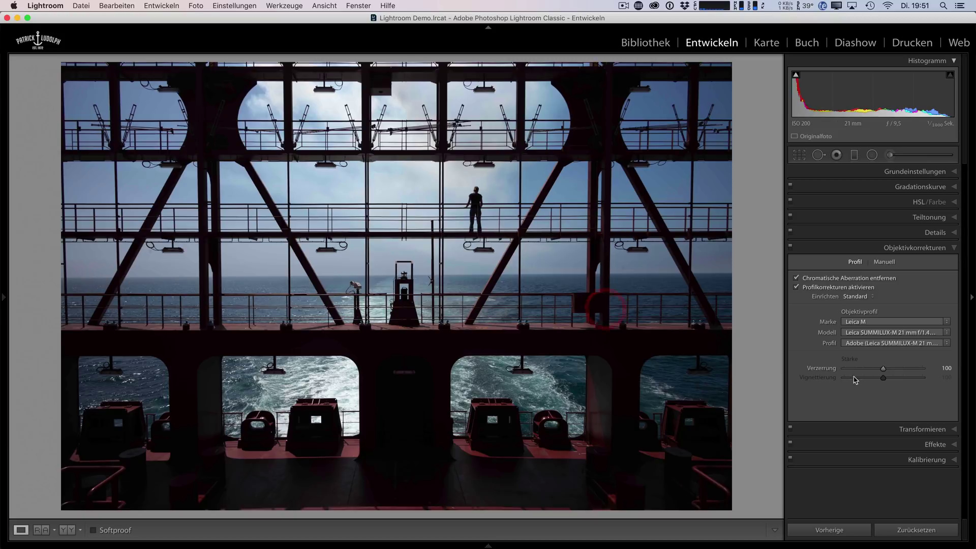
left_click(884, 369)
mouse_move(884, 370)
left_mouse_down()
mouse_move(936, 371)
mouse_move(883, 371)
left_mouse_up()
left_click(805, 288)
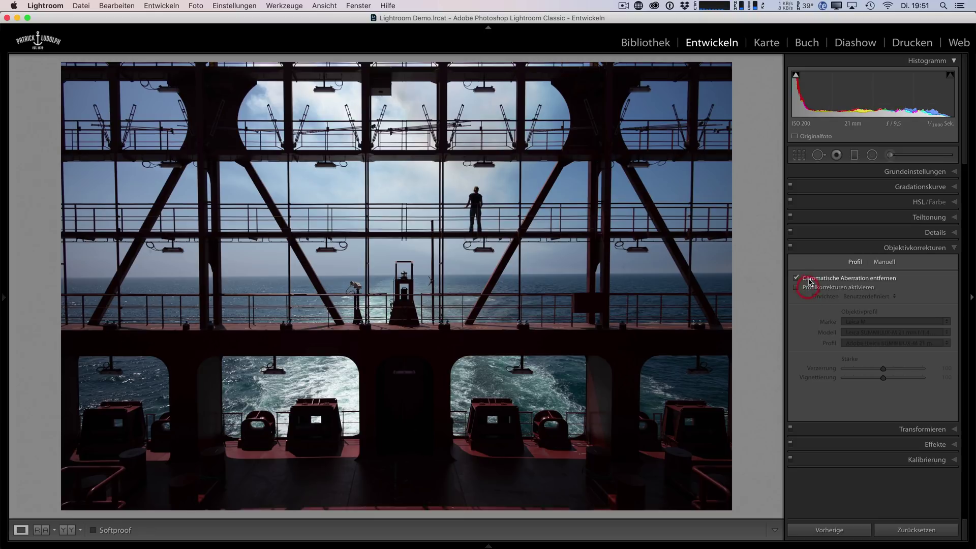
left_click(807, 279)
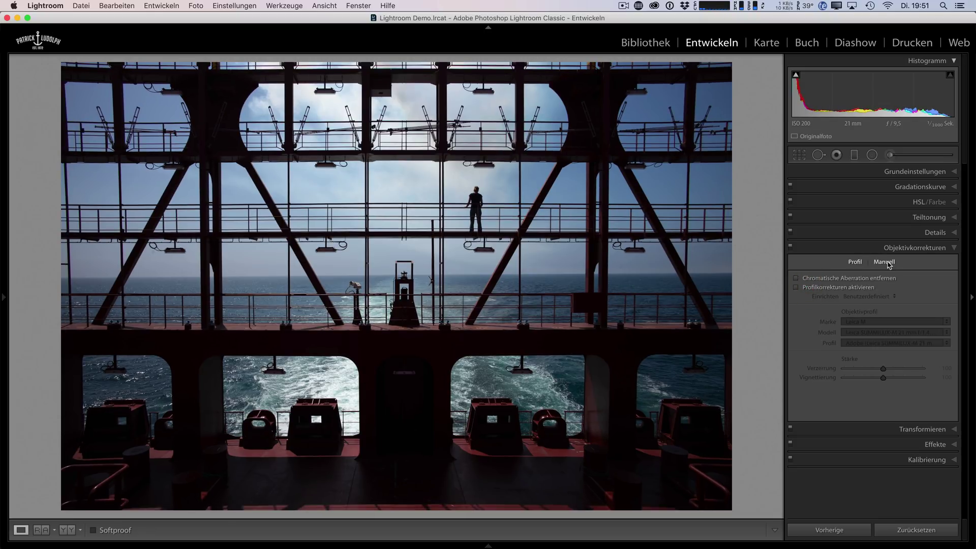
Try manual distortion and purple defringe amounts, returning both to 0.
left_click(887, 263)
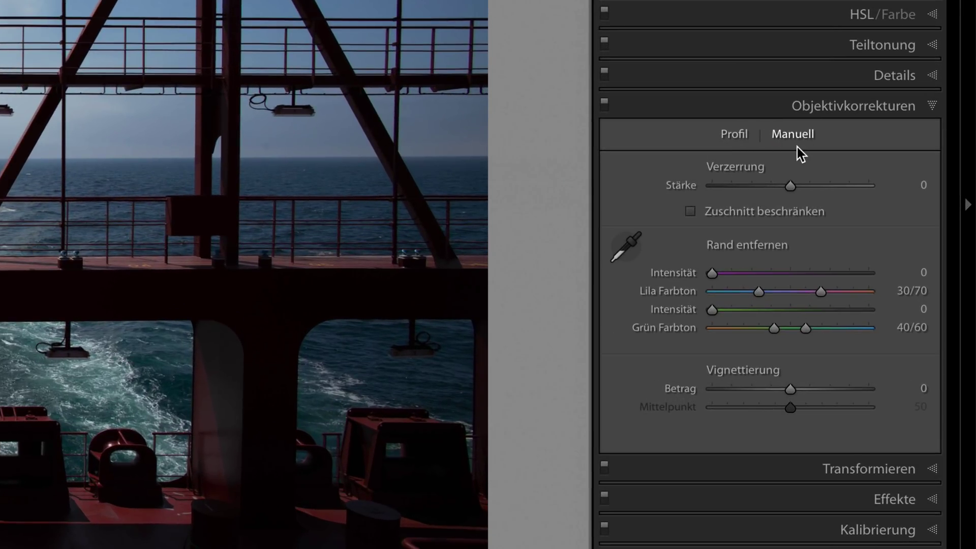
left_click(783, 190)
left_click_drag(788, 186, 794, 188)
double_click(794, 189)
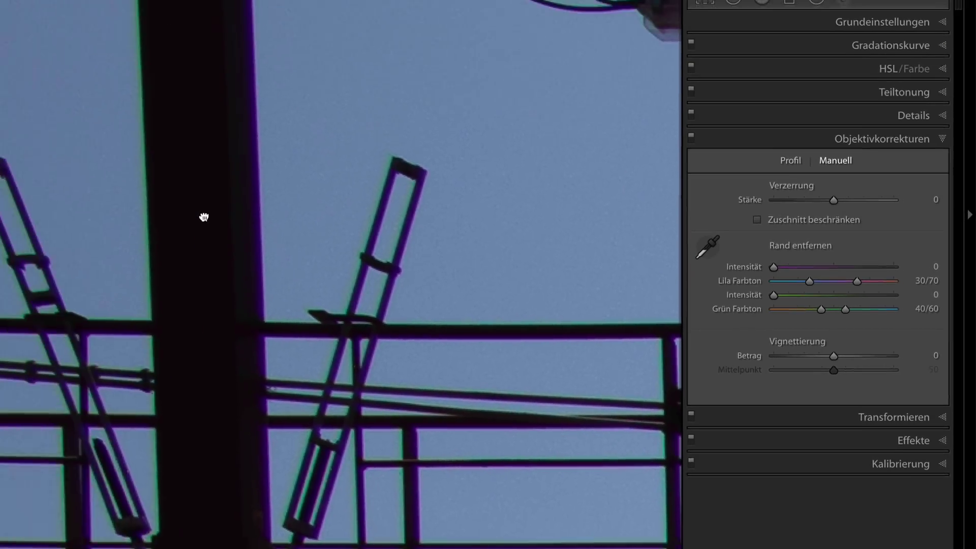
left_click(222, 213)
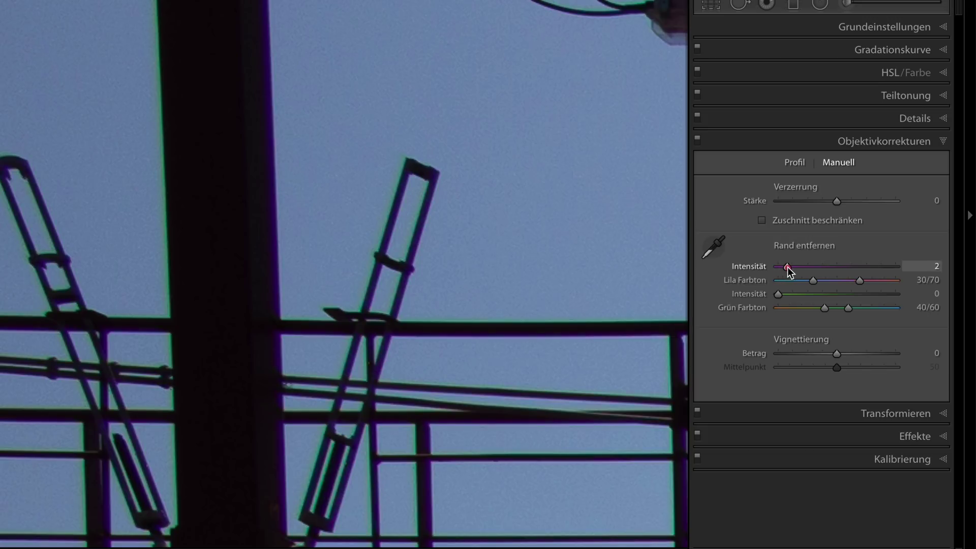
left_click_drag(803, 268, 775, 267)
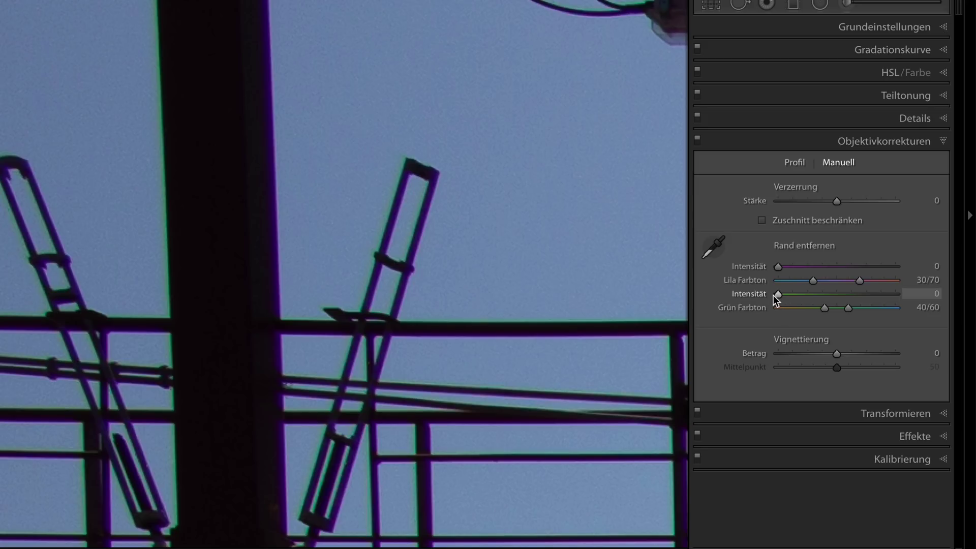
Re-enable chromatic aberration removal and Leica M profile corrections, then view the whole photo.
left_click(795, 162)
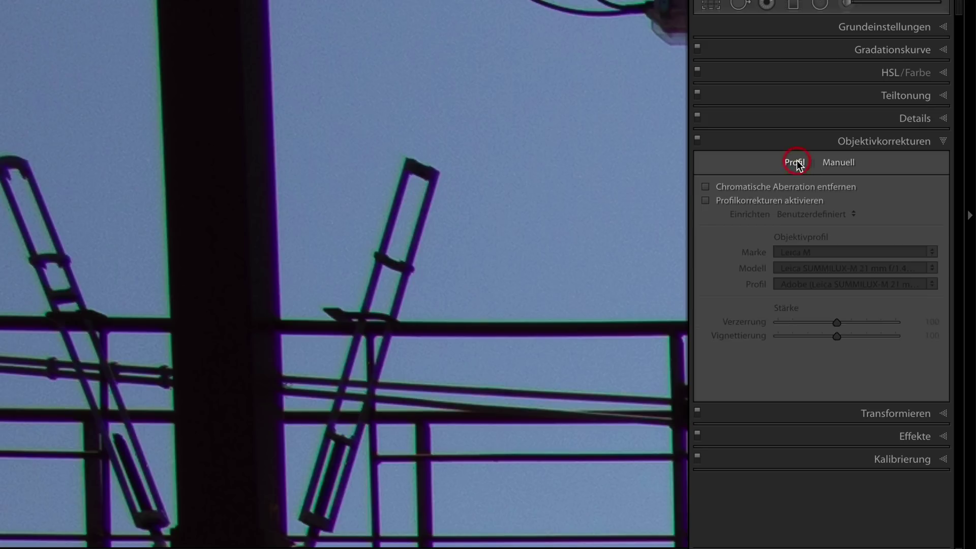
left_click(769, 186)
left_click(756, 203)
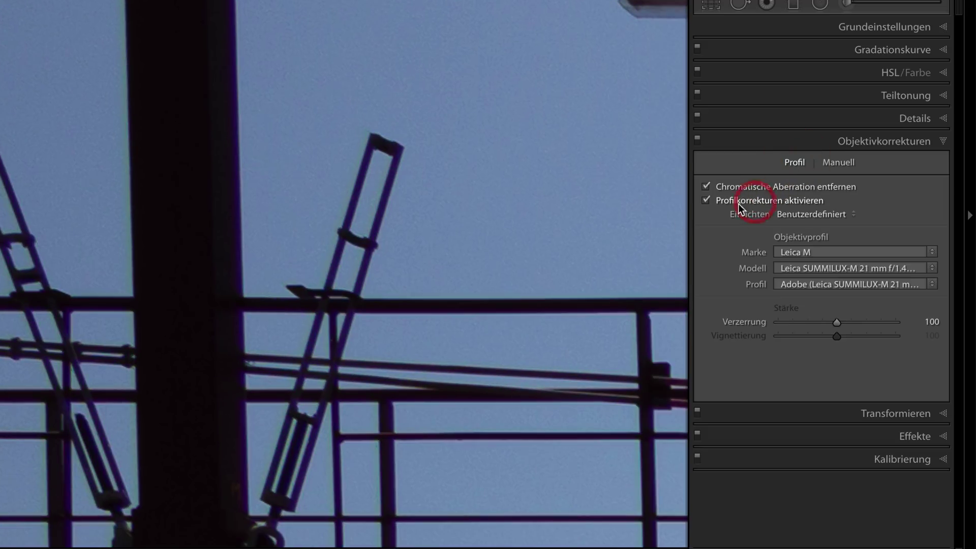
left_click(429, 253)
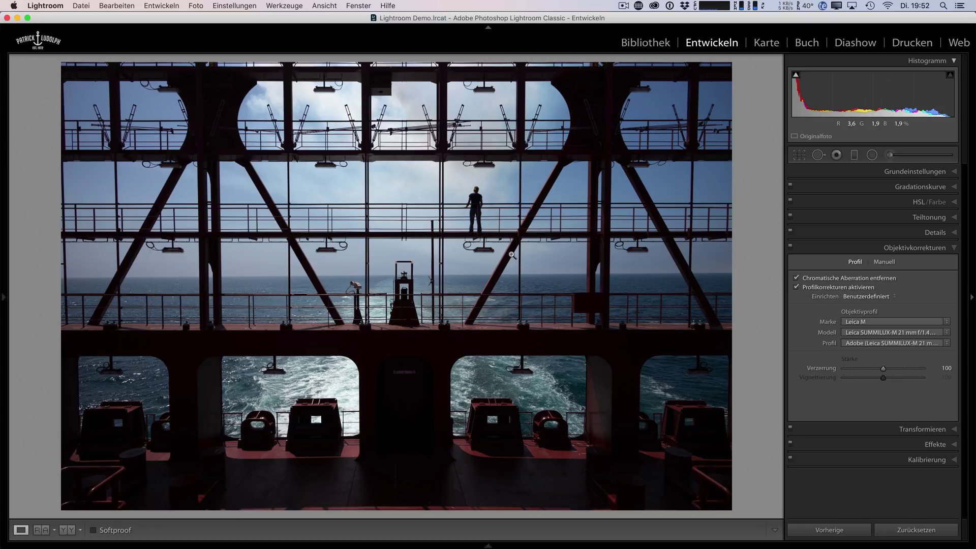
Open photo 17, the container ship seen through a window, in Develop.
key("g")
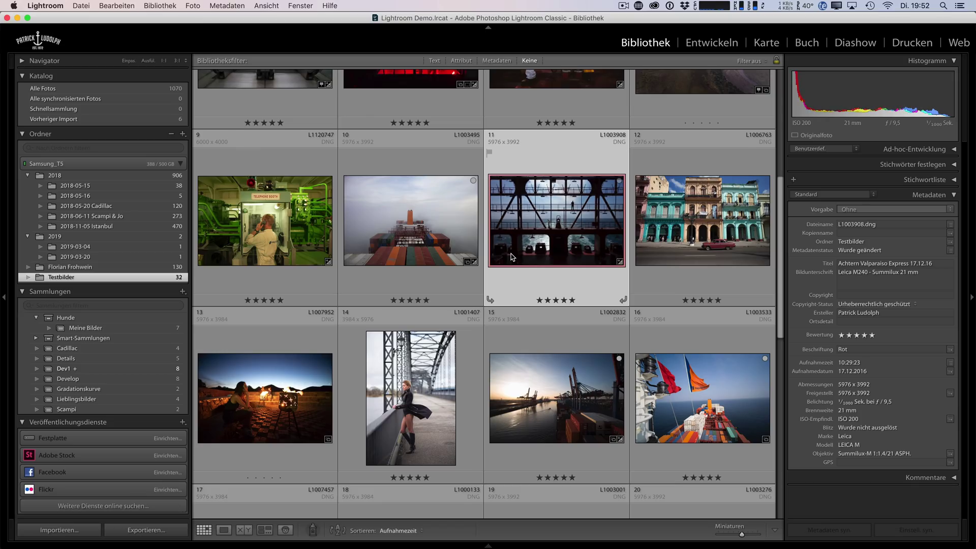
scroll(505, 248, "down", 1)
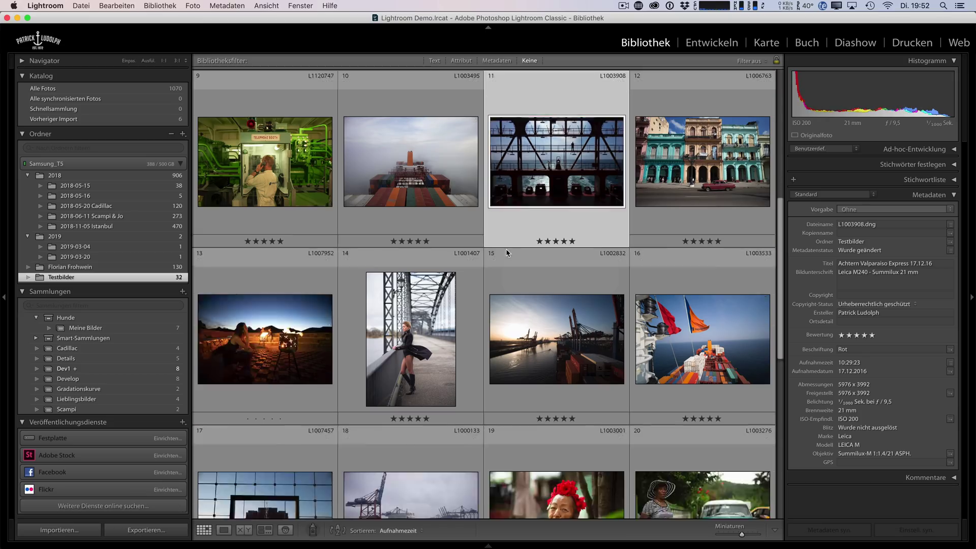
scroll(392, 265, "down", 5)
left_click(290, 102)
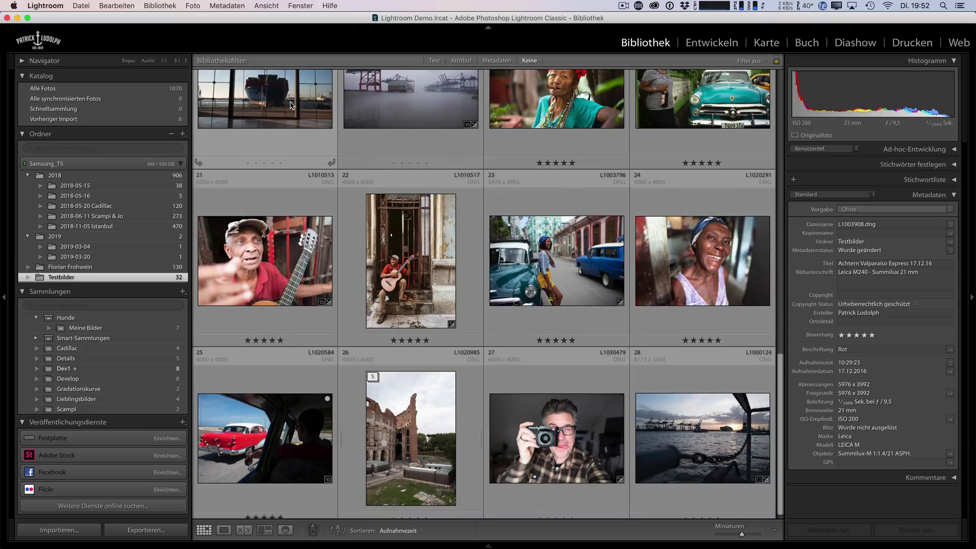
mouse_move(309, 150)
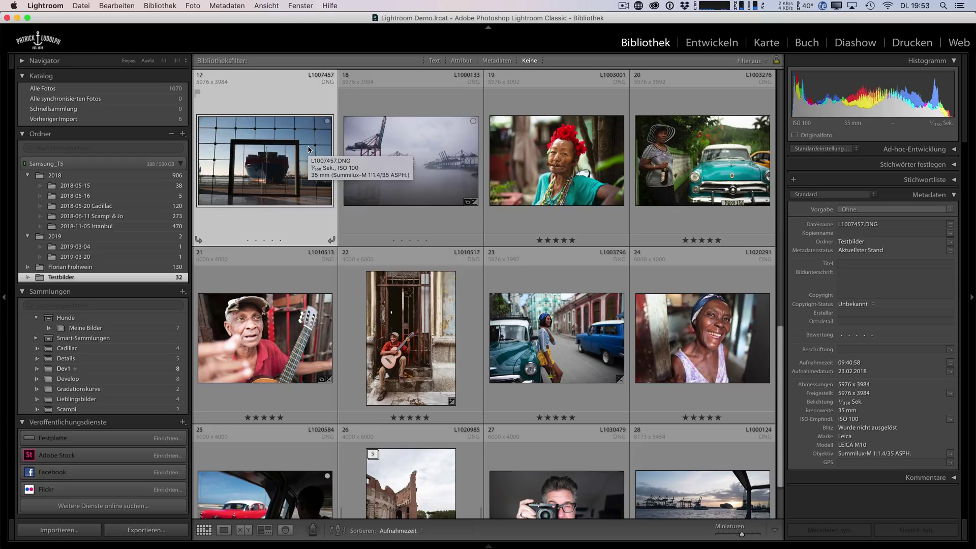
left_click(718, 45)
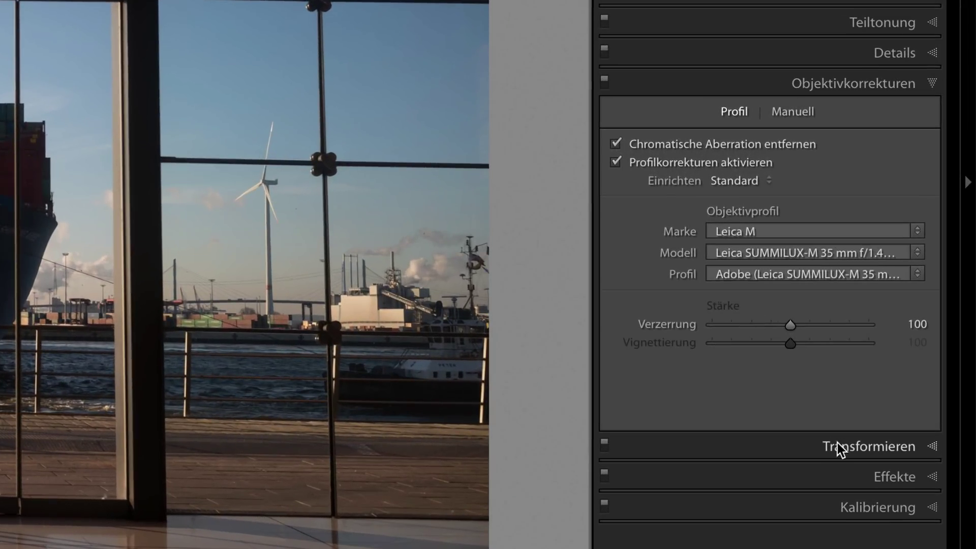
Try Auto Upright and vertical perspective -1, then reset transforms and reapply Auto Upright.
left_click(908, 429)
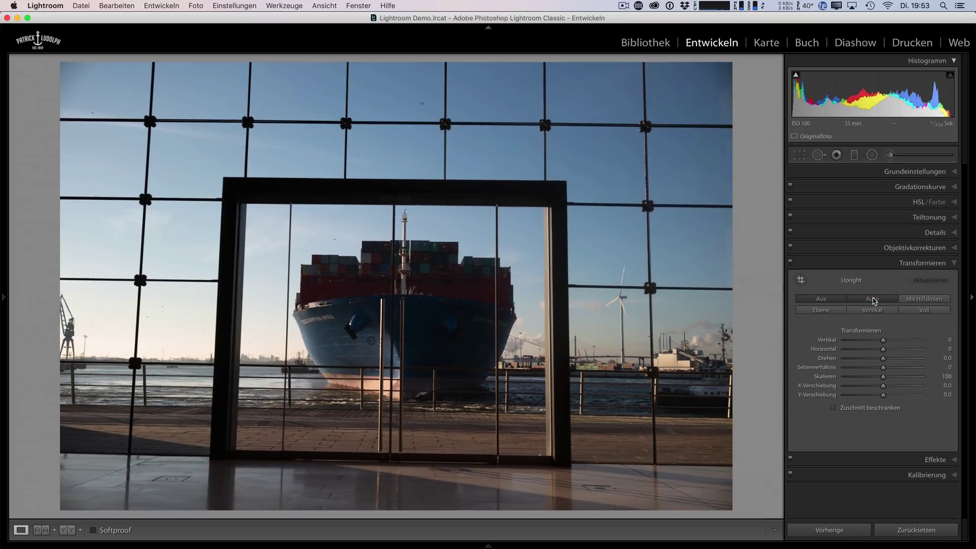
left_click(872, 299)
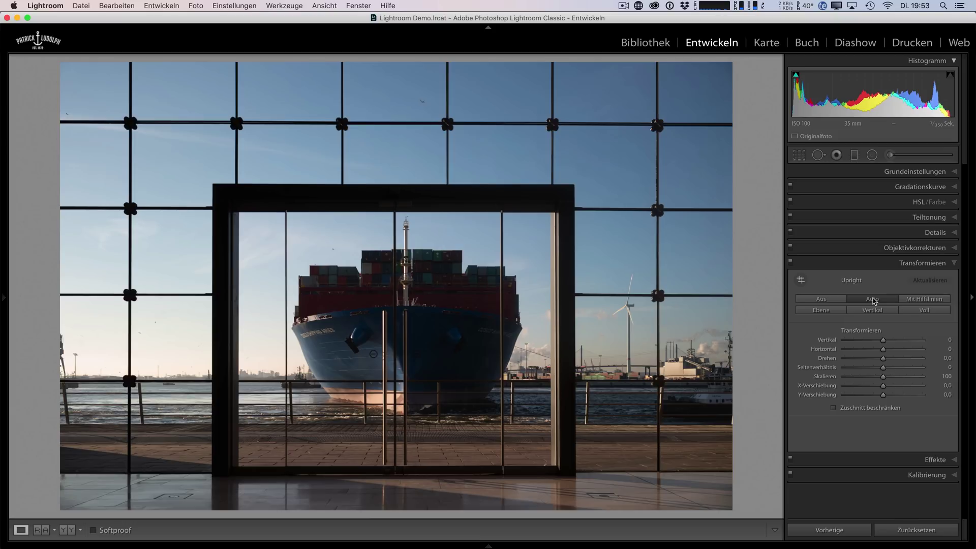
left_click(884, 344)
mouse_move(884, 345)
left_mouse_down()
mouse_move(878, 368)
mouse_move(883, 341)
left_mouse_up()
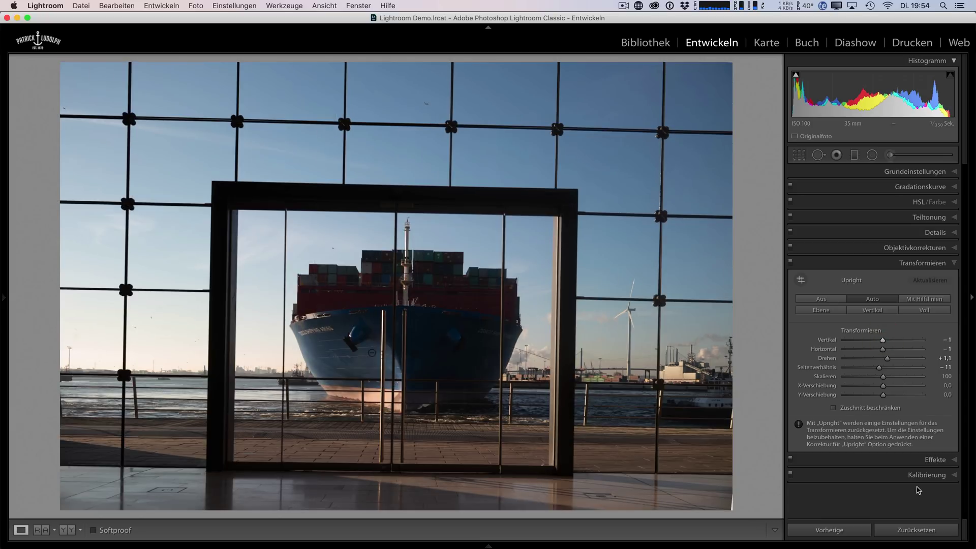
left_click(912, 530)
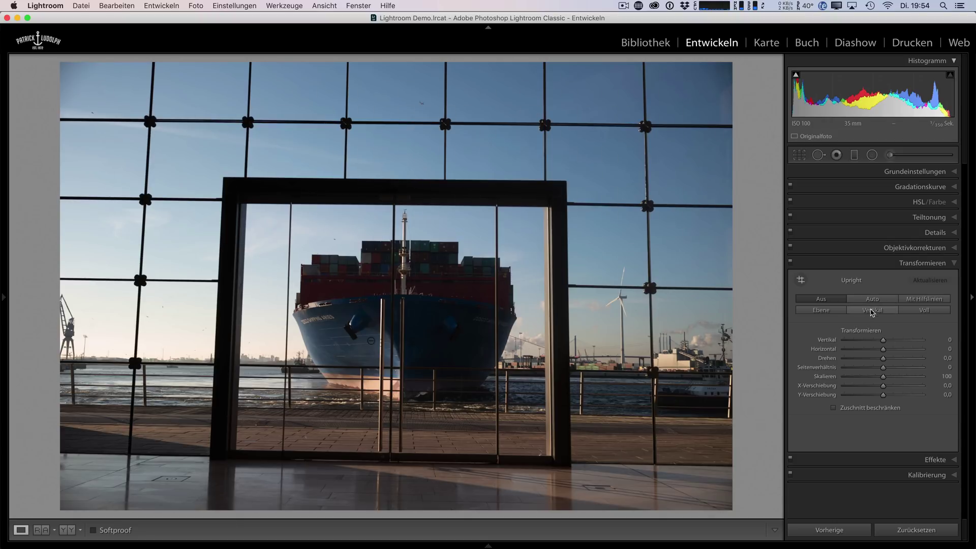
left_click(869, 300)
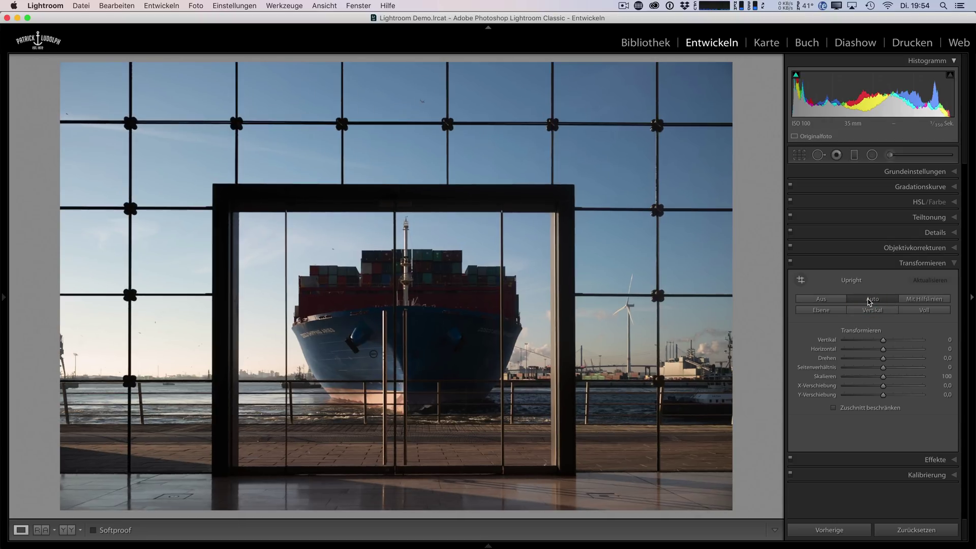
Open the Havana street photo with the red car in Develop.
key("g")
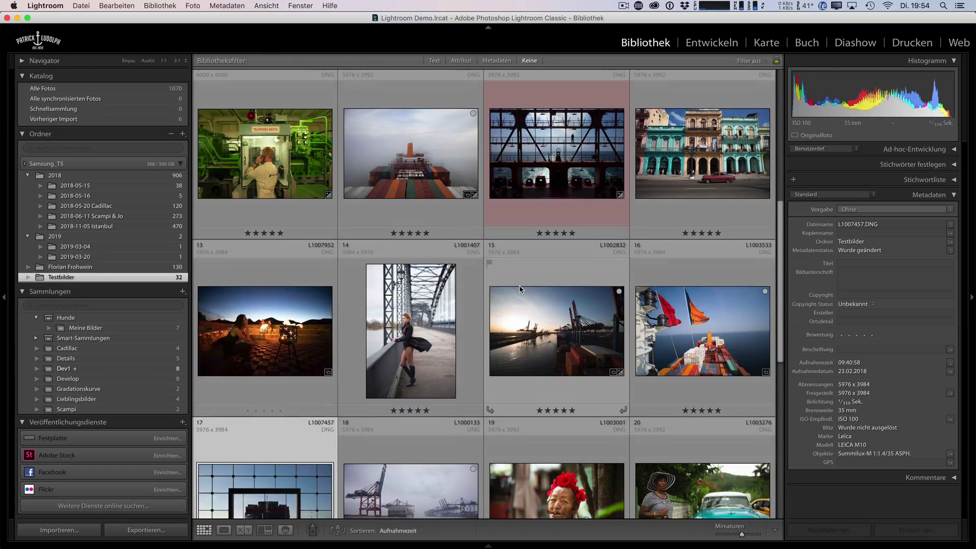
left_click(658, 172)
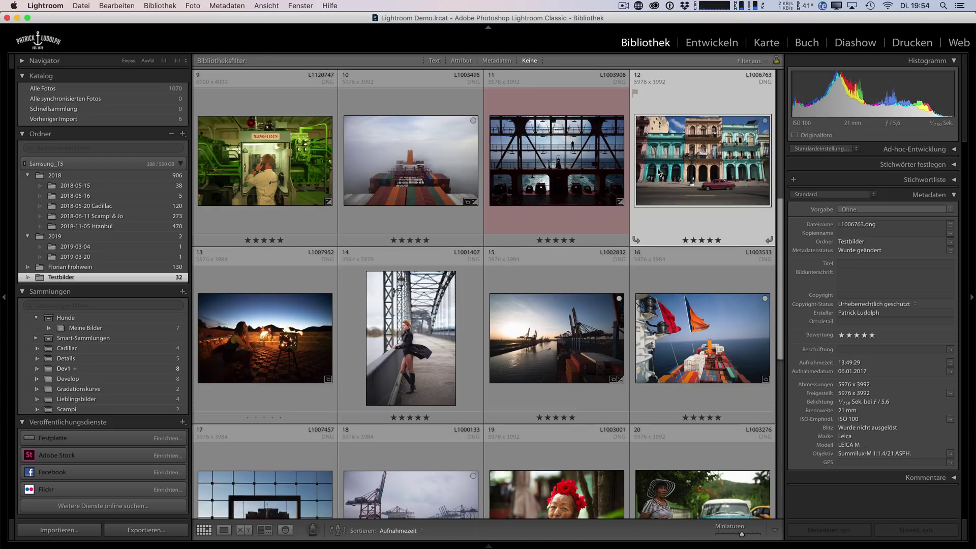
key("d")
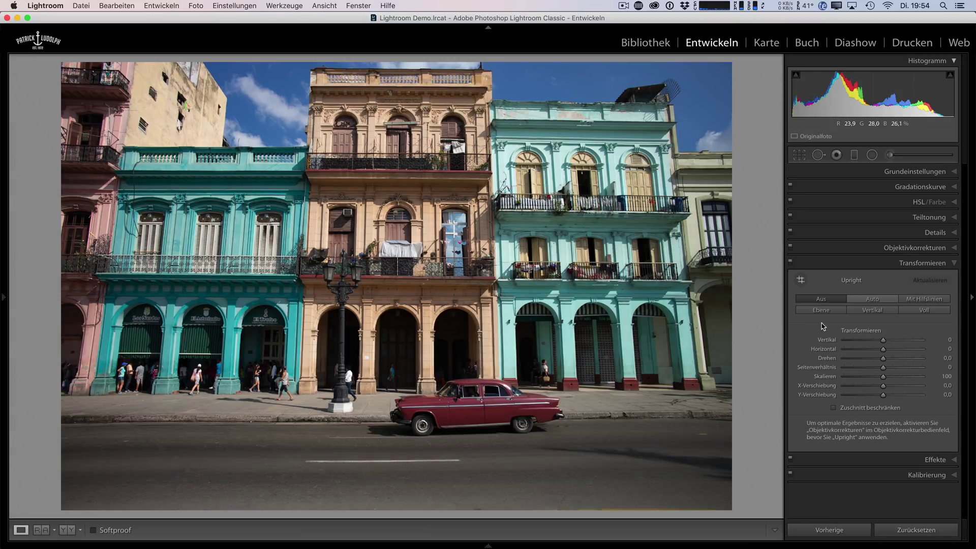
Try Auto Upright with Constrain Crop, then reset the photo's perspective.
left_click(858, 300)
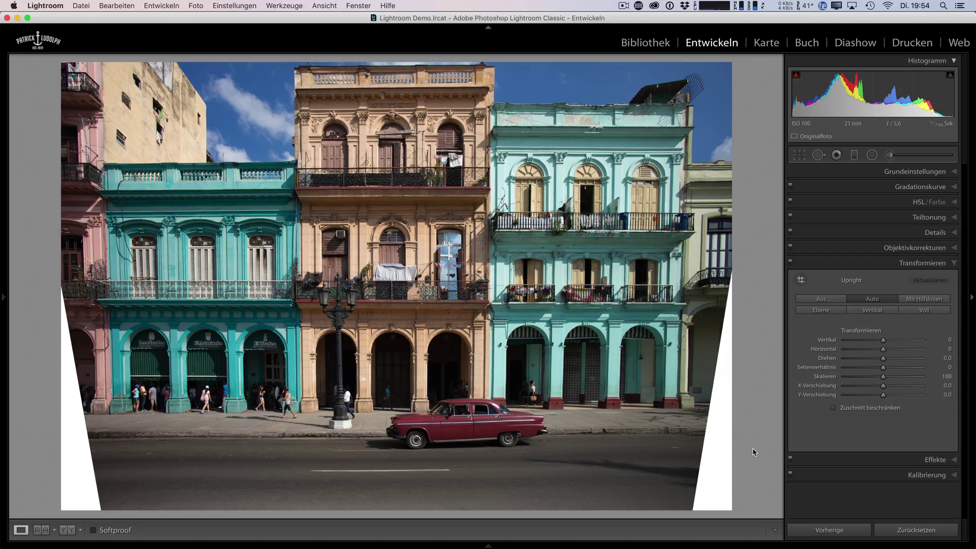
left_click(845, 408)
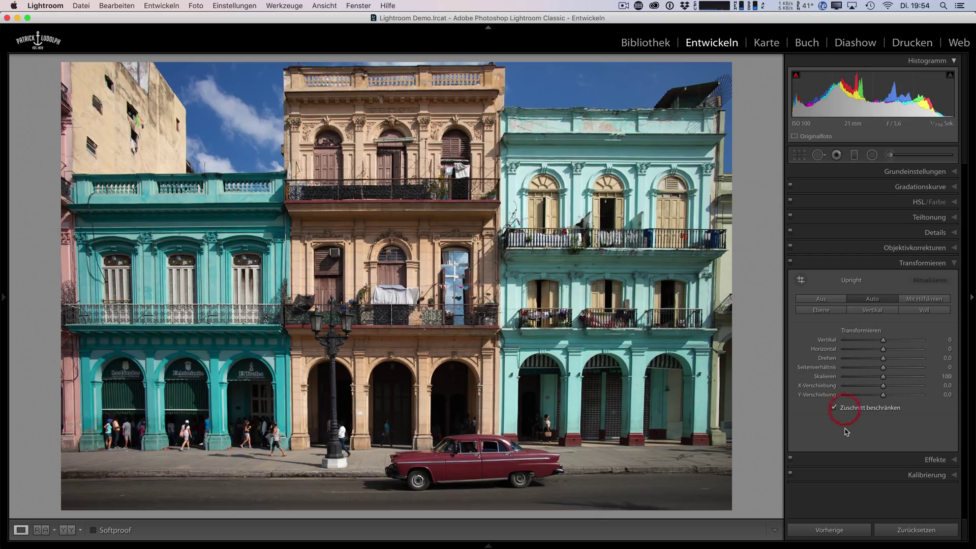
left_click(844, 408)
left_click(914, 530)
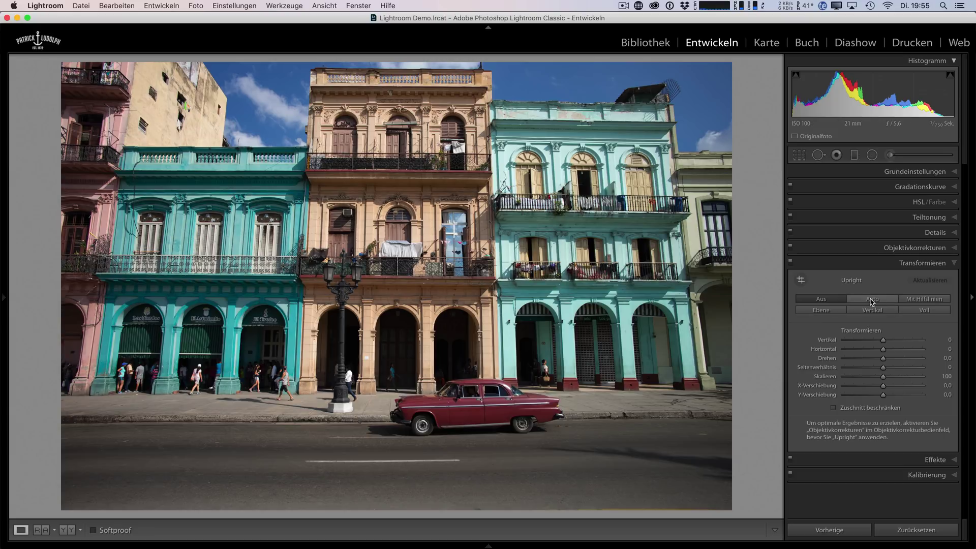
left_click(885, 338)
Draw Guided Upright lines along the roofline, kerb, and left and right building edges.
left_click(918, 301)
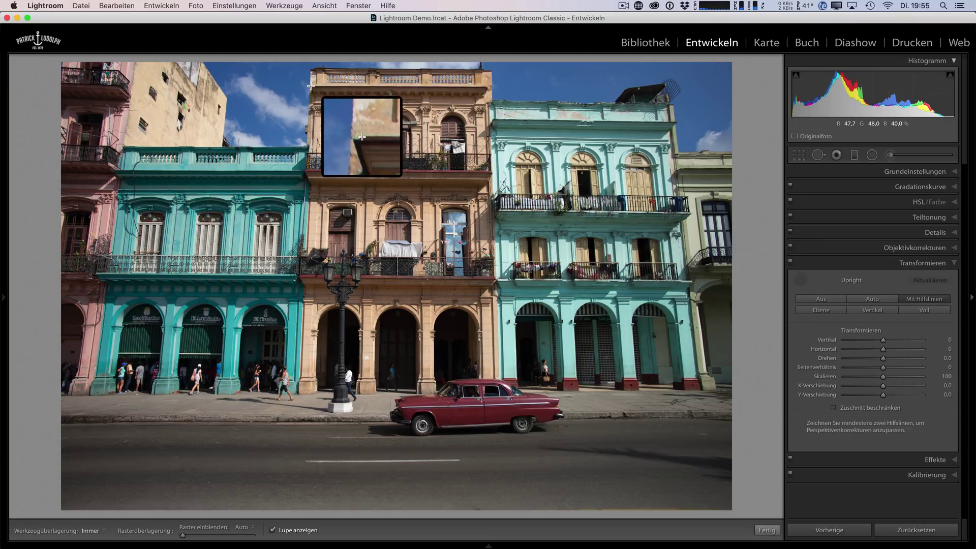
left_click_drag(311, 87, 539, 87)
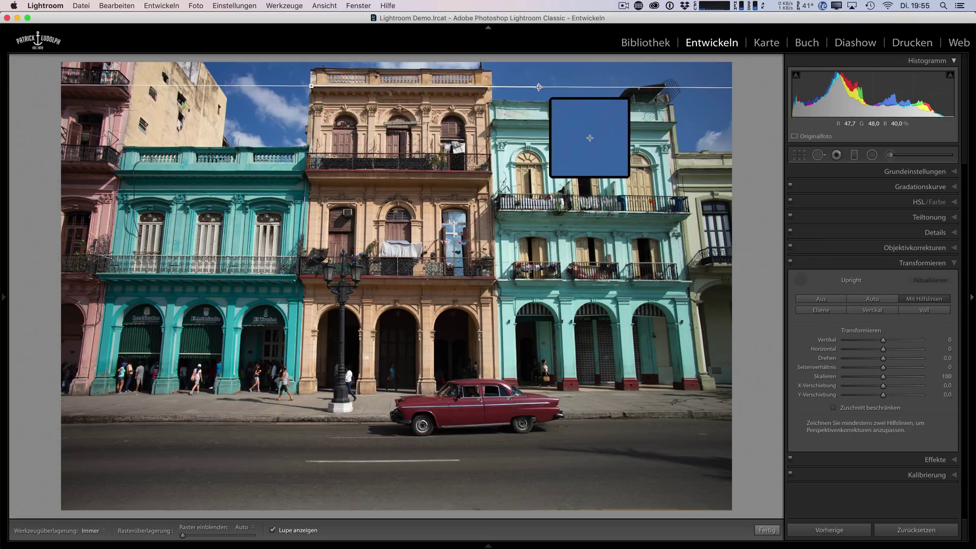
left_click_drag(74, 423, 684, 418)
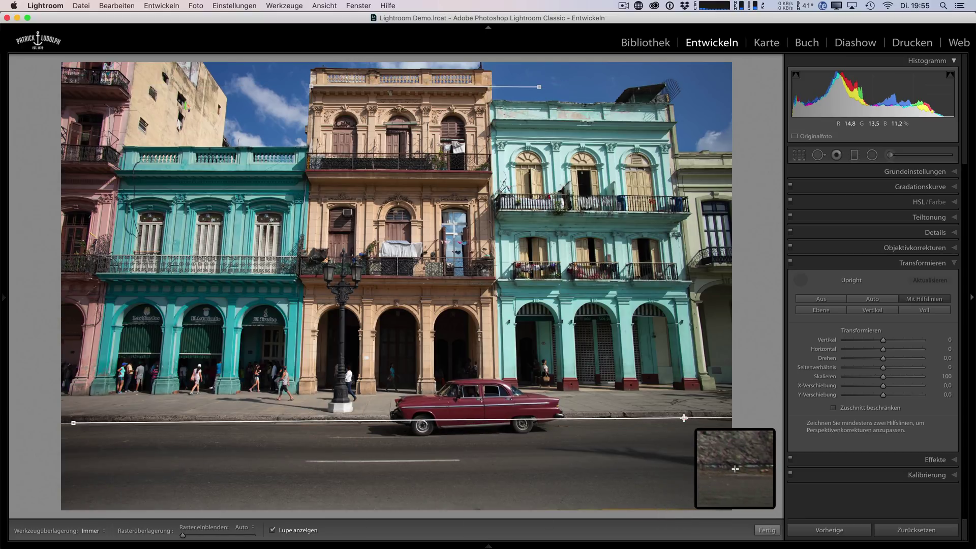
left_click_drag(684, 418, 684, 418)
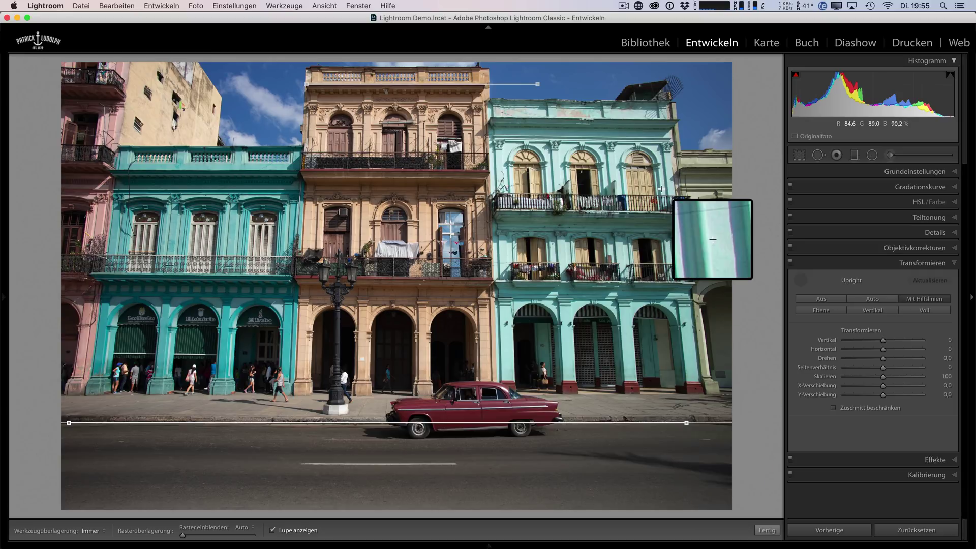
left_click_drag(671, 136, 700, 373)
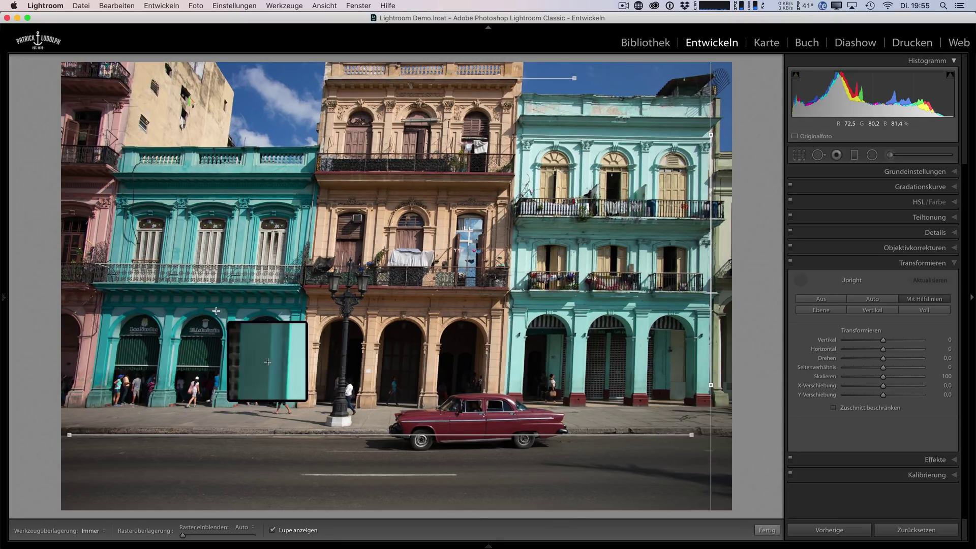
left_click_drag(118, 184, 91, 394)
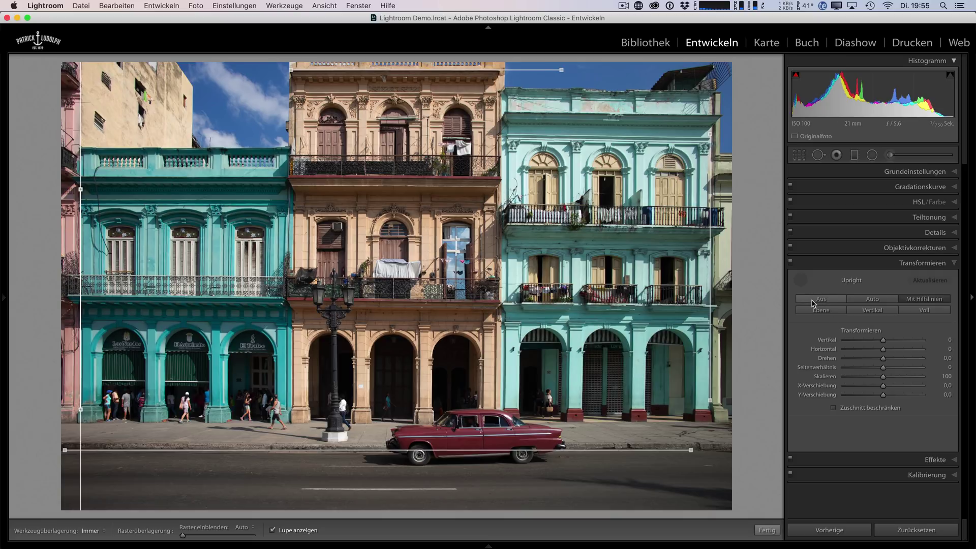
left_click(799, 282)
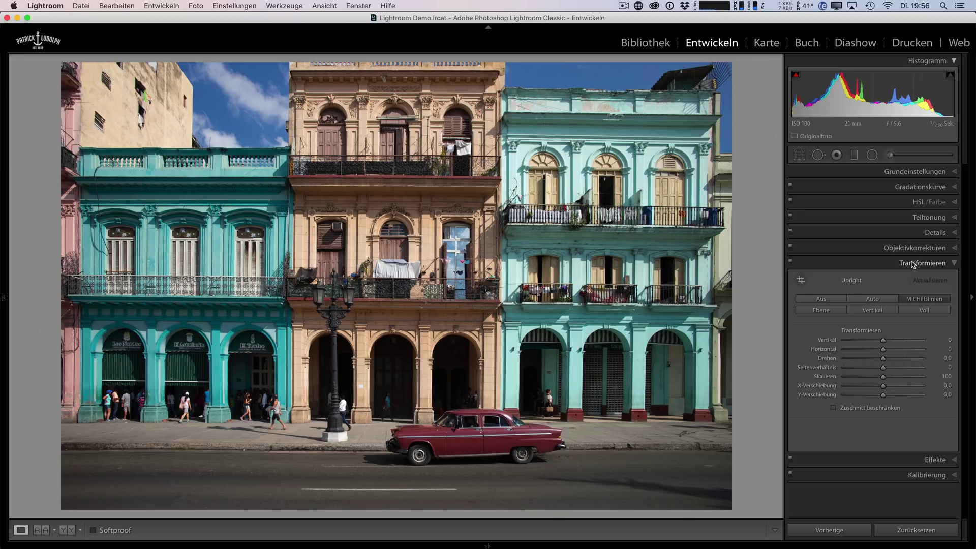
Return to the grid and open the ship deck photo in Develop.
key("g")
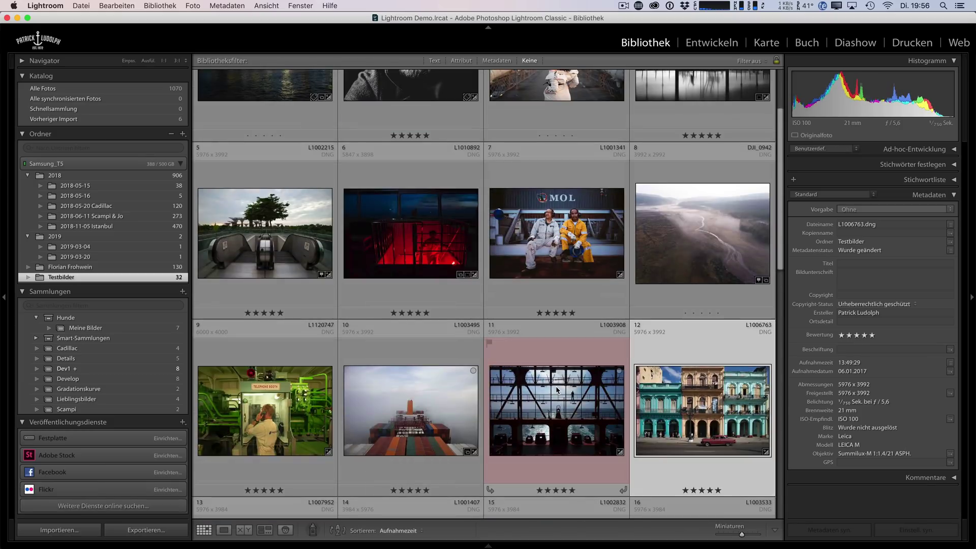
left_click(557, 386)
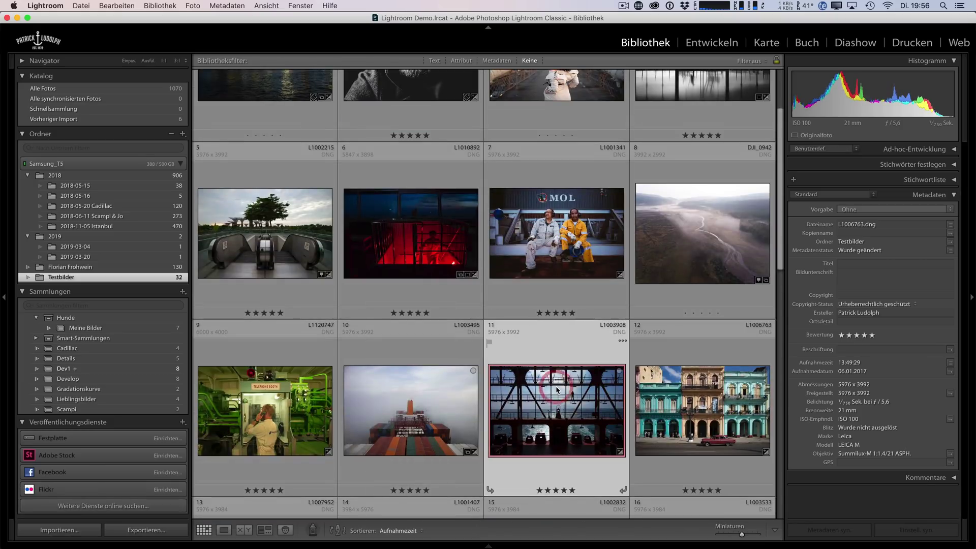
key("d")
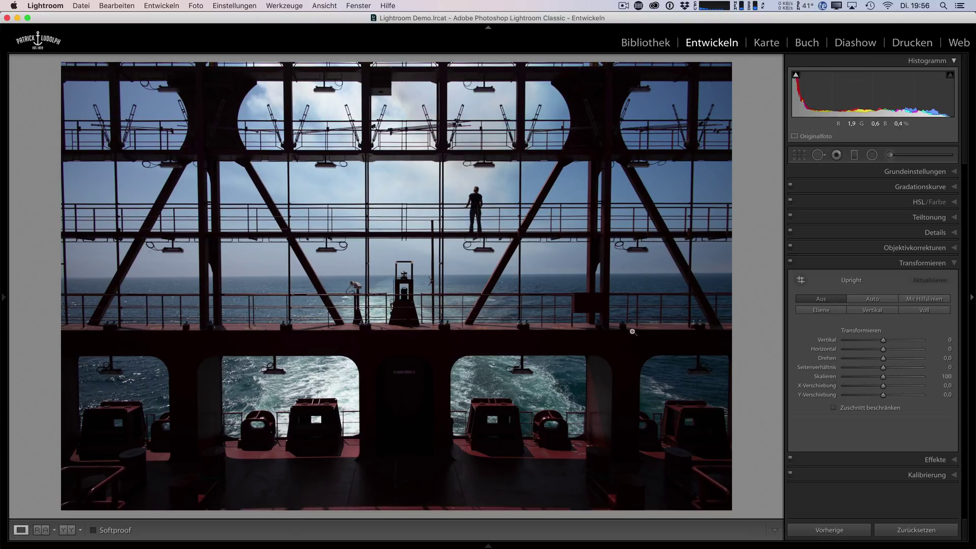
Apply Auto Upright correction, toggling it off once to compare before reapplying.
left_click(875, 299)
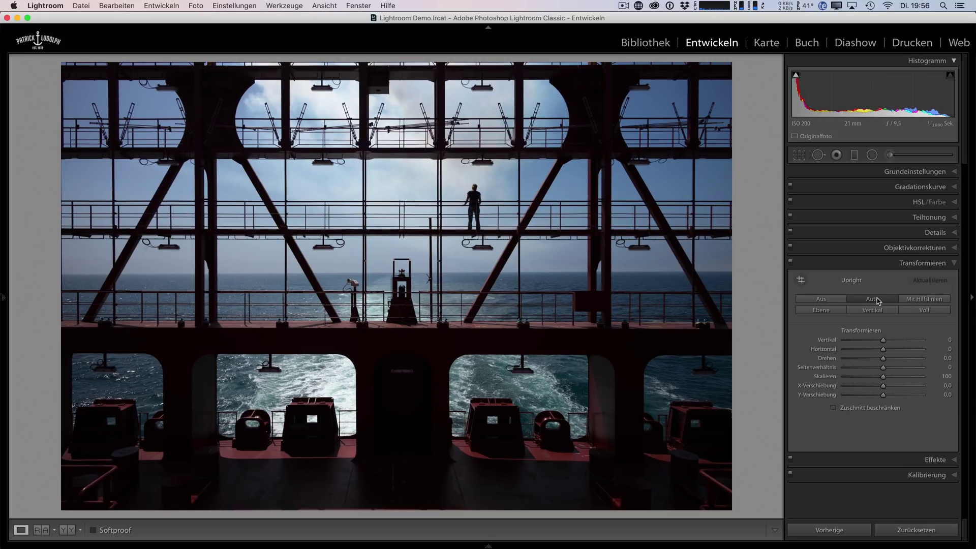
left_click(821, 299)
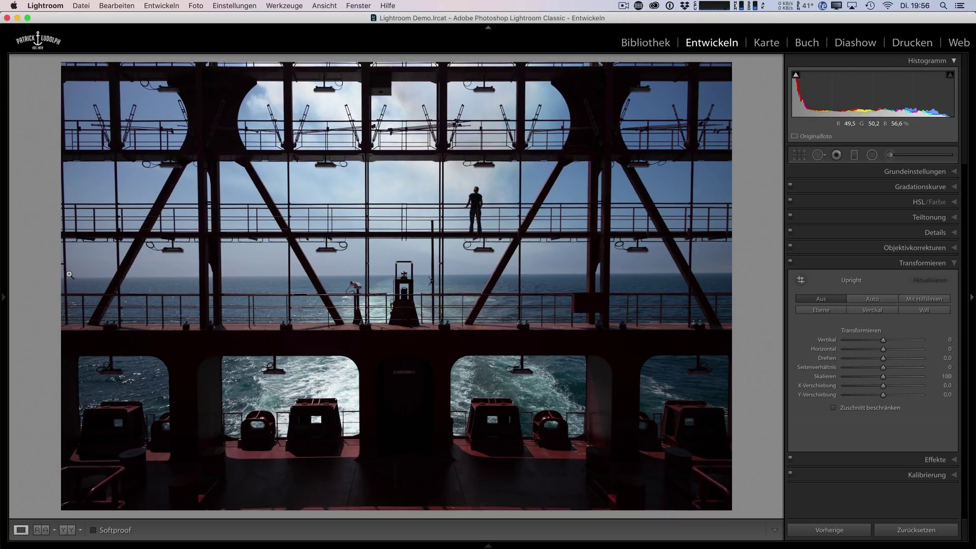
left_click(873, 299)
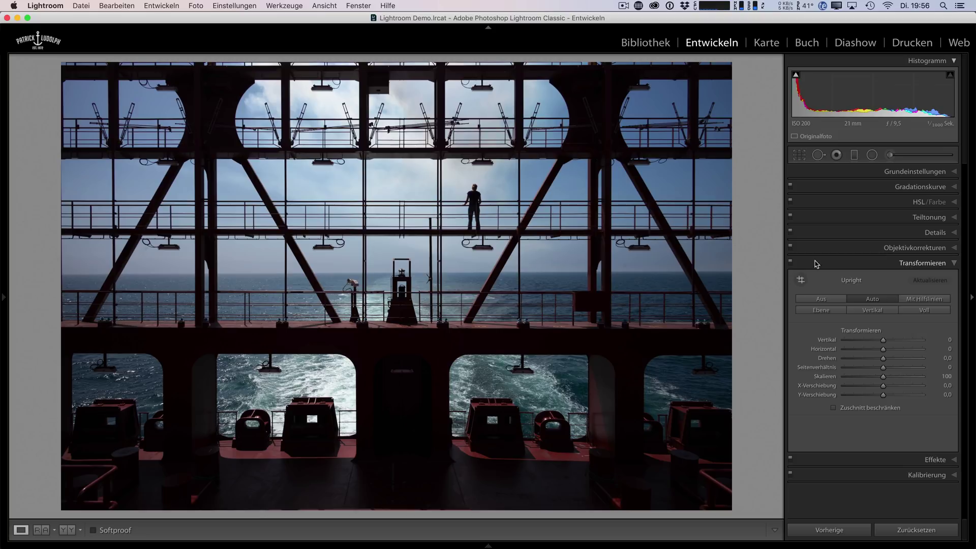
mouse_move(3, 298)
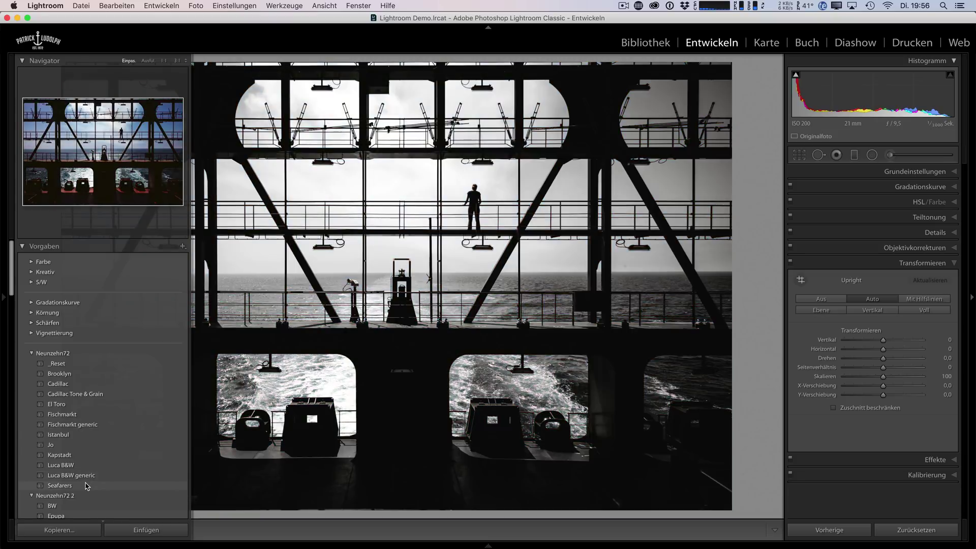
Apply the Seafarers preset, set Exposure −0.50 and Shadows +57, then review Lens Corrections and Transform.
left_click(60, 485)
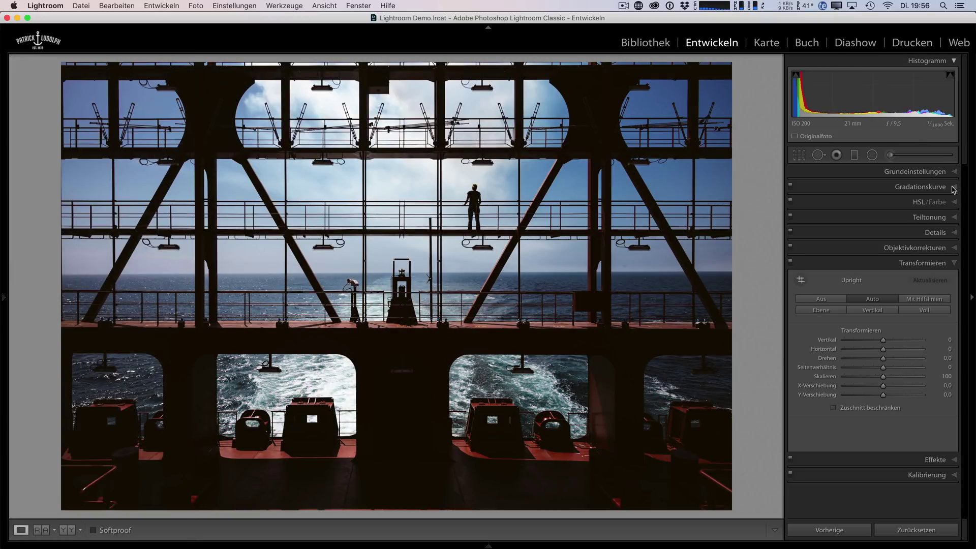
left_click(916, 172)
left_click_drag(884, 275, 880, 273)
left_click_drag(891, 307, 905, 307)
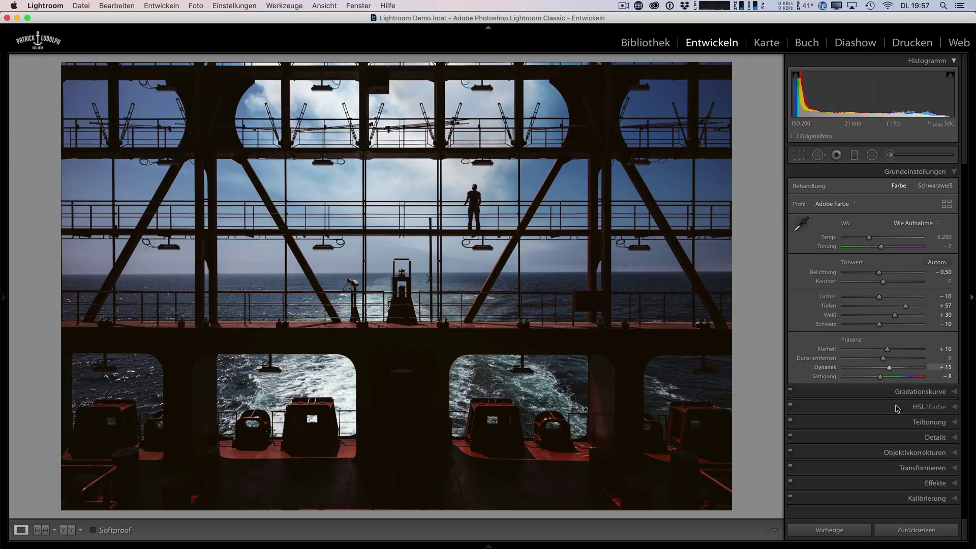
left_click(907, 454)
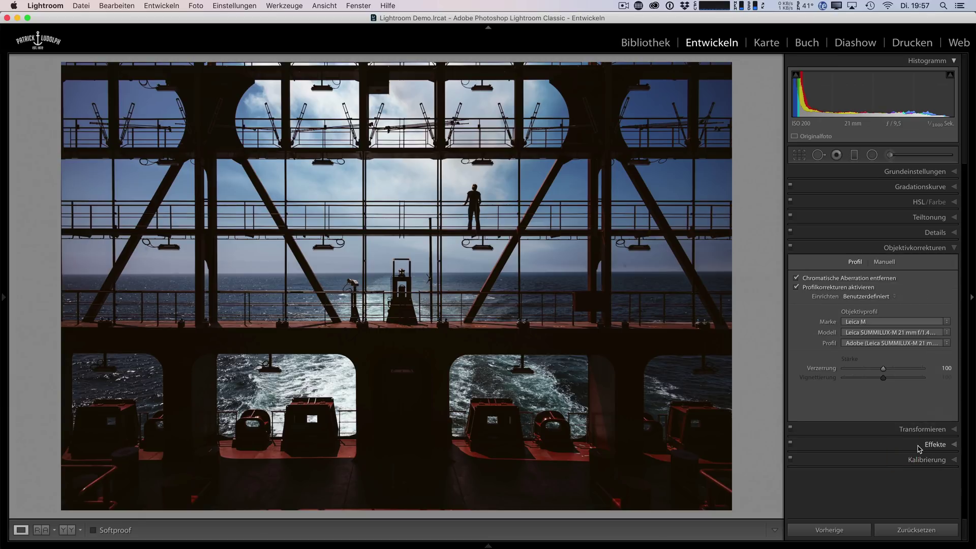
left_click(910, 429)
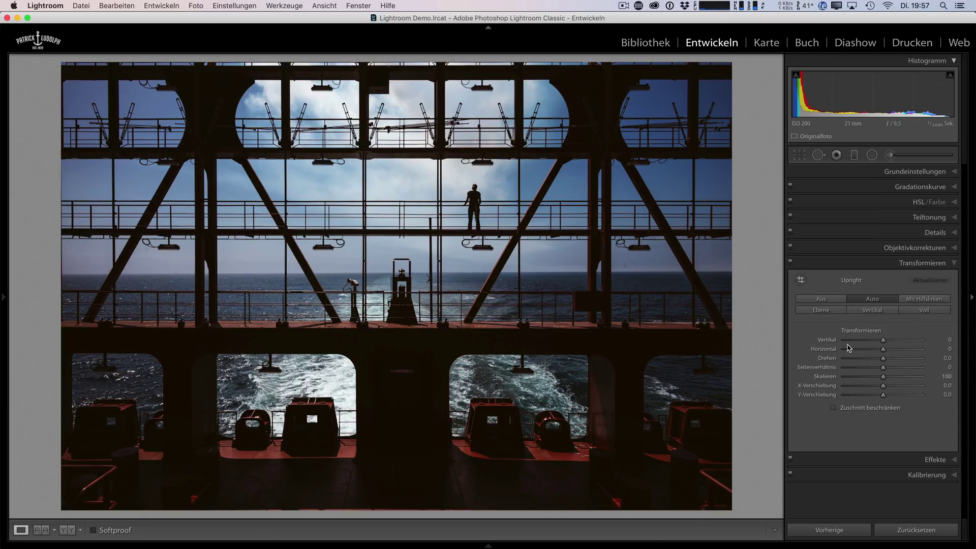